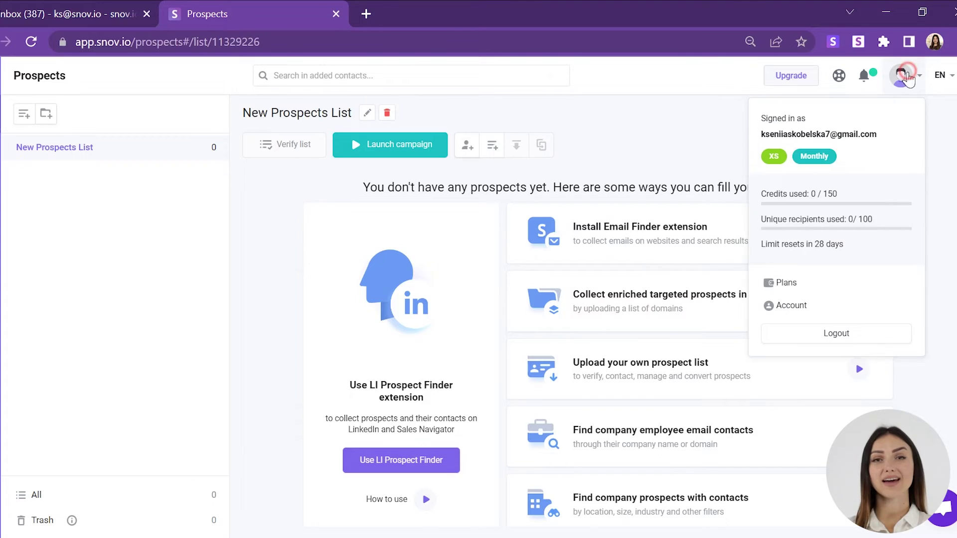
Go to the Email Accounts page and begin adding a new sender email address
click(807, 314)
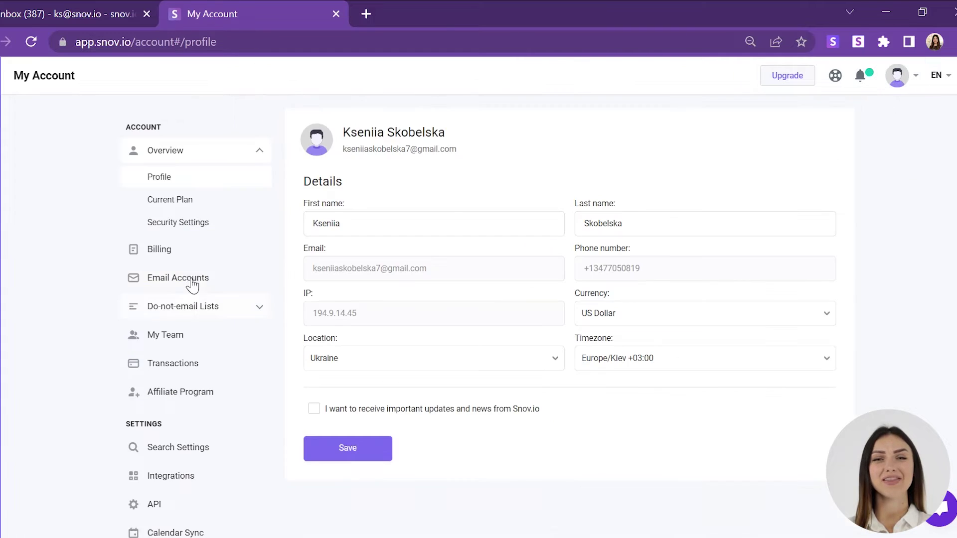
click(192, 281)
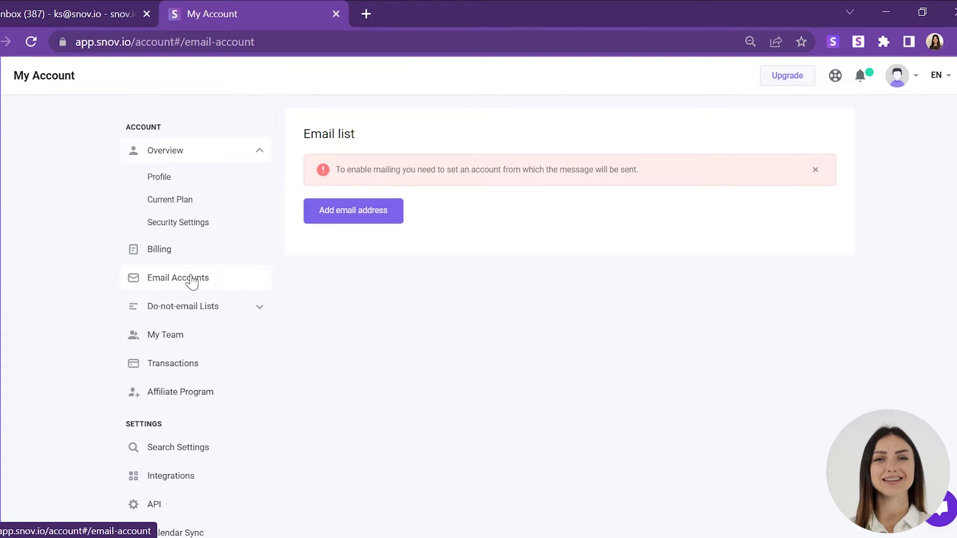
click(377, 210)
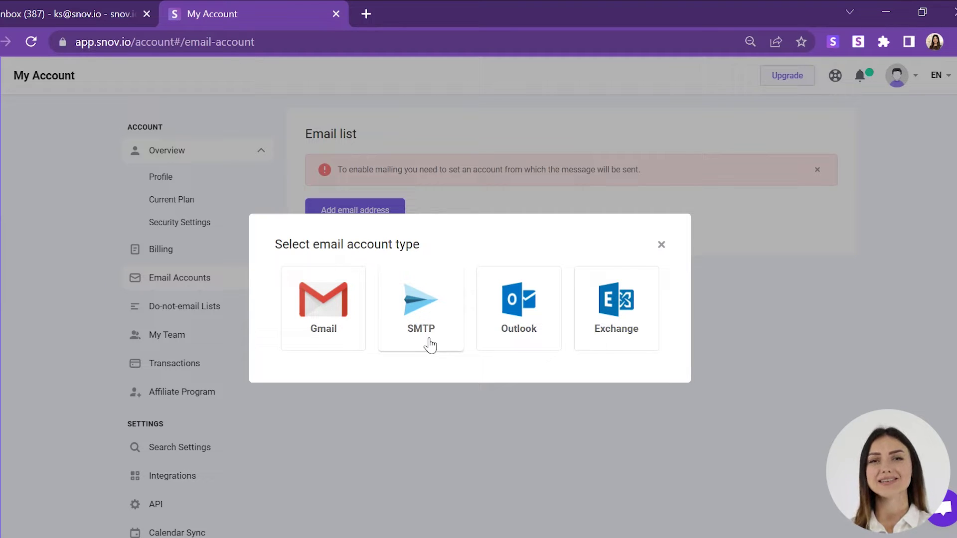
Choose SMTP and fill in the sender's name, sending email address and login username
click(437, 329)
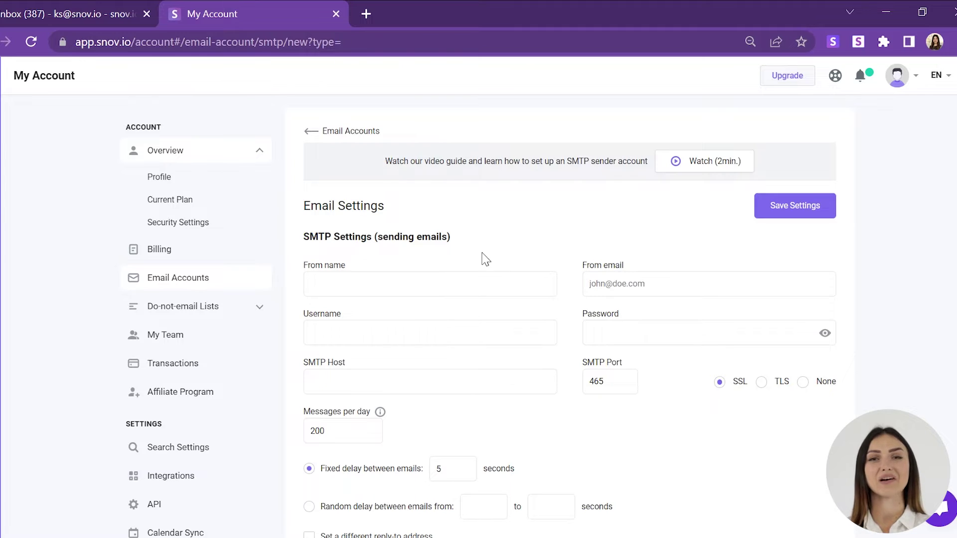
click(453, 282)
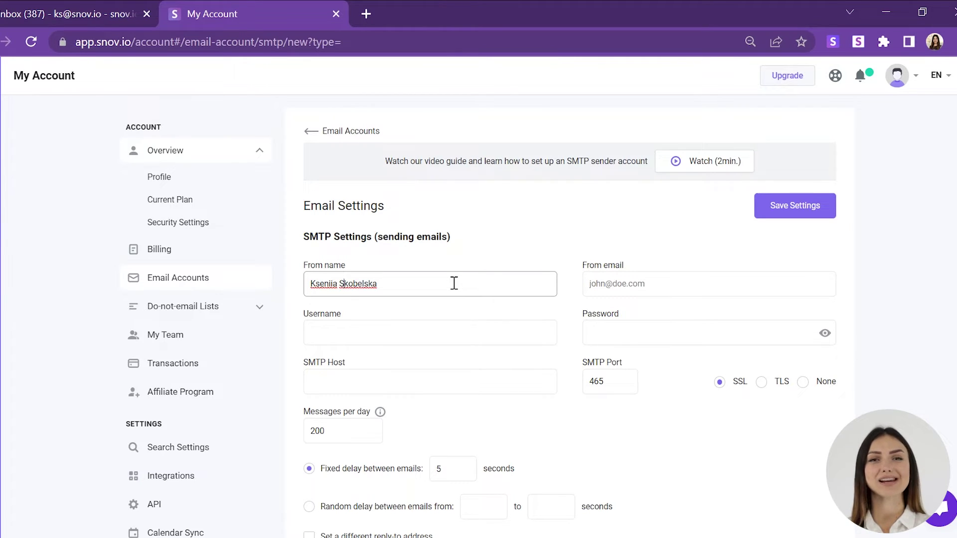
click(639, 282)
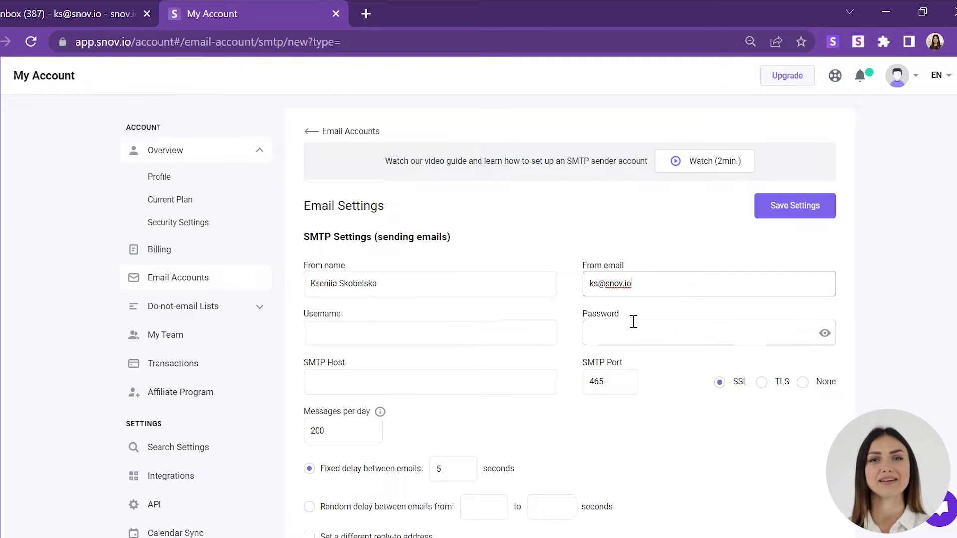
click(478, 334)
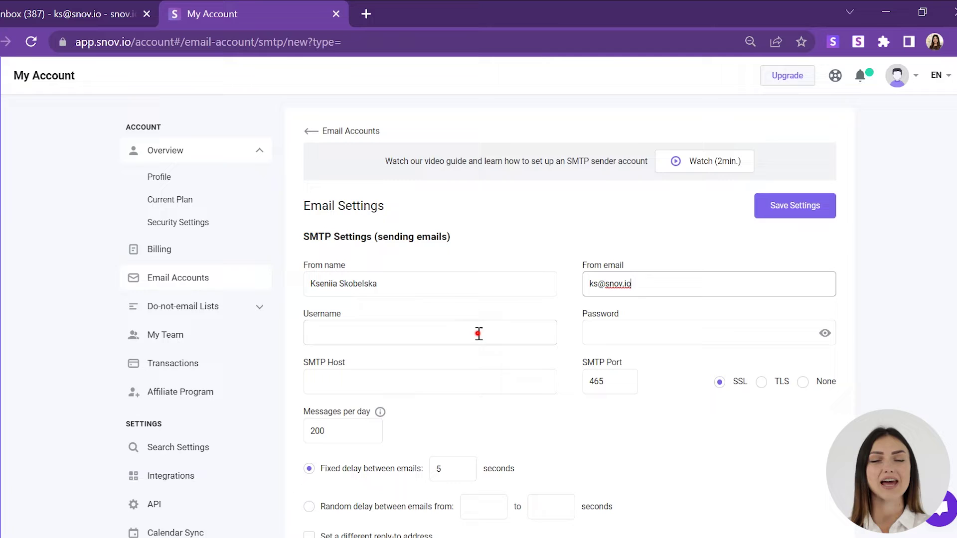
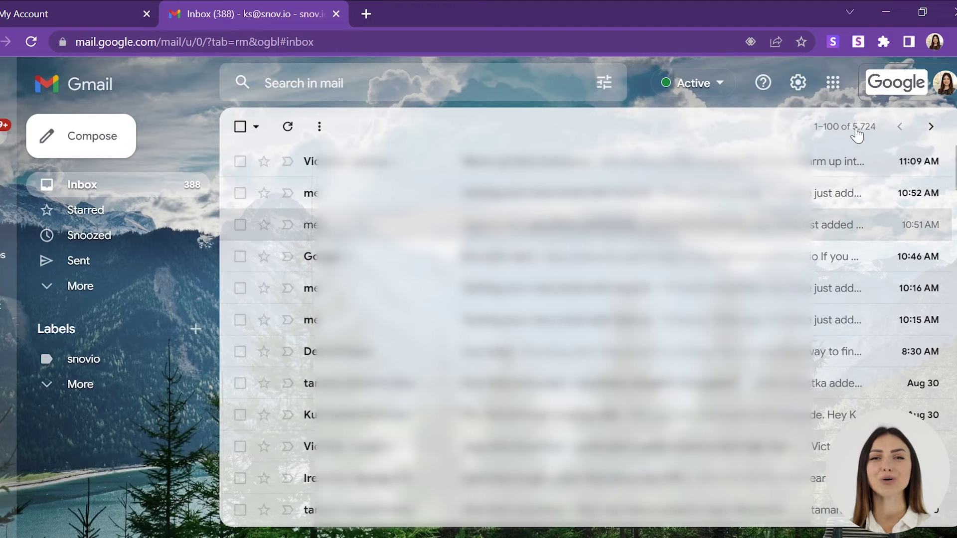
Open the App passwords page under Google Account security settings
click(943, 83)
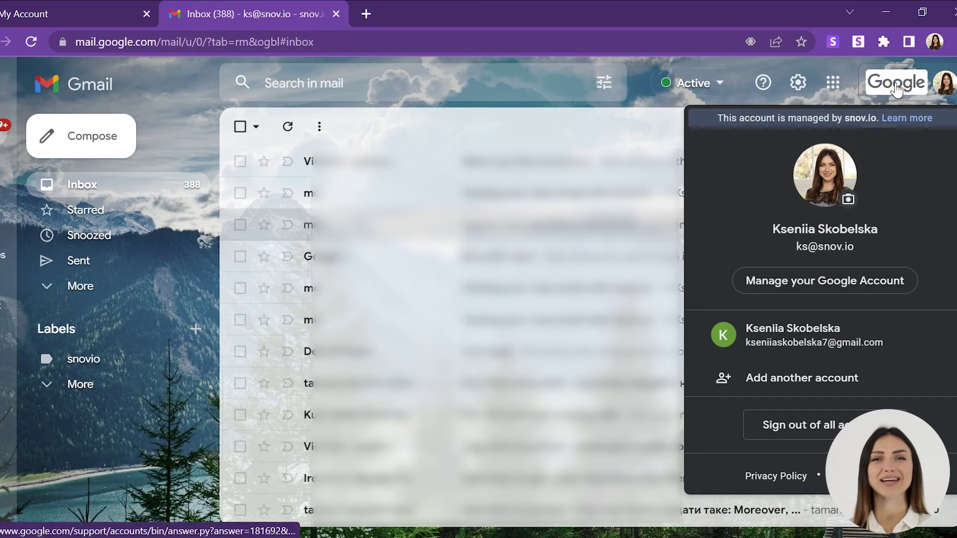
click(837, 279)
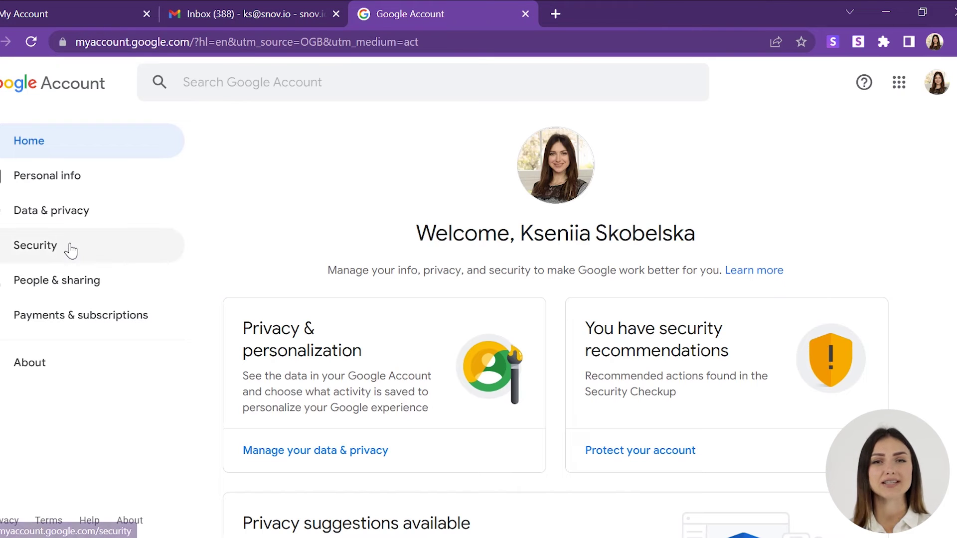
click(65, 245)
scroll(221, 418, down, 10)
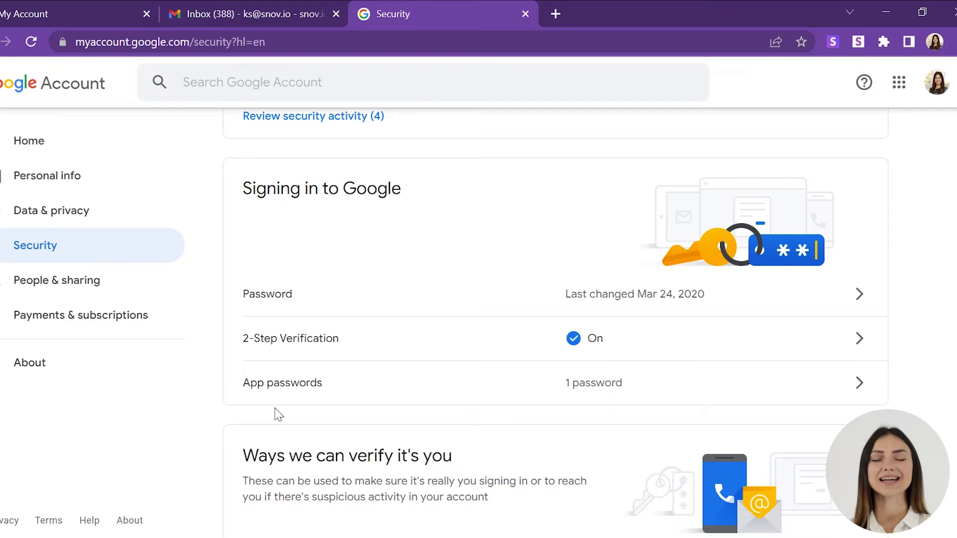
click(320, 381)
Generate a custom-named app password called 'snovio'
click(264, 317)
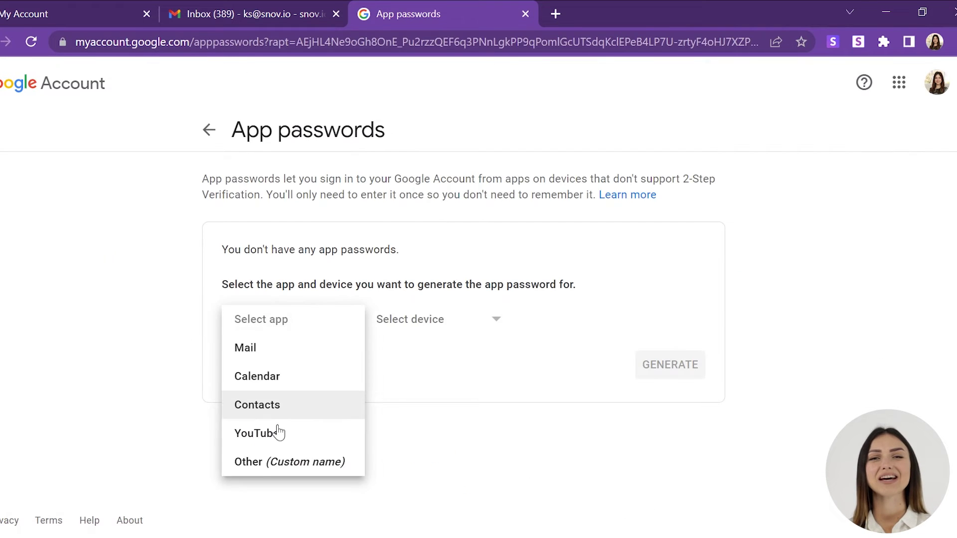
click(288, 461)
text(snovio)
click(670, 363)
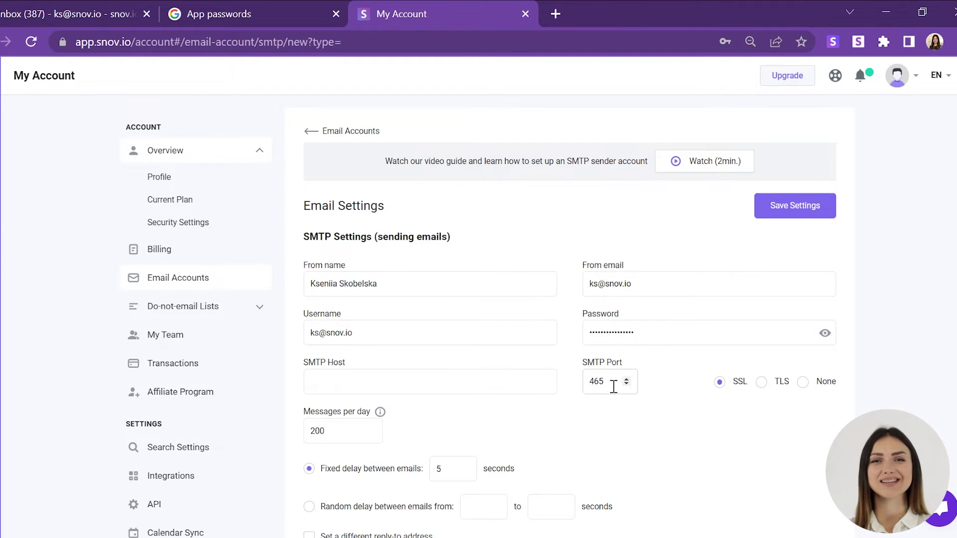
Enter smtp.gmail.com as the SMTP host, keeping port 465 with SSL
click(358, 373)
text(smtp.gmail.com)
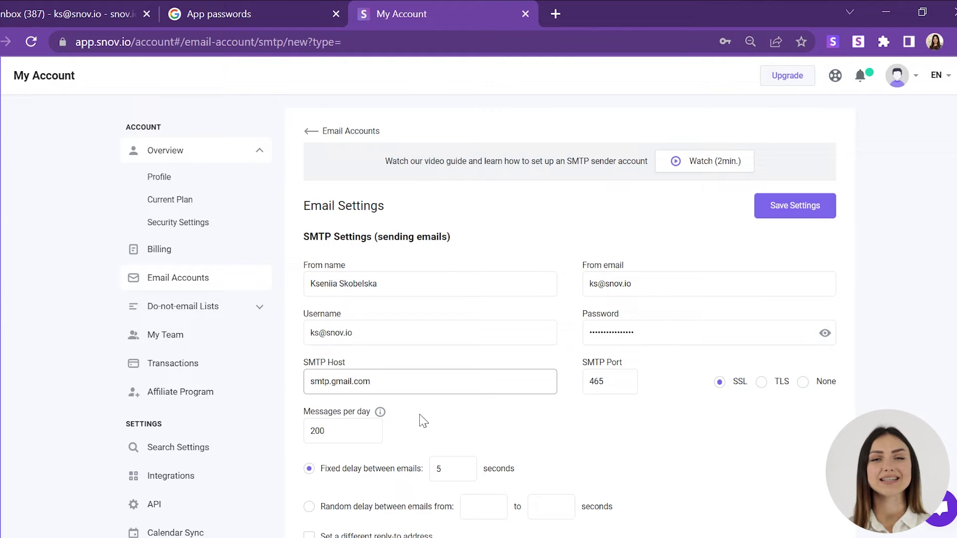
click(512, 418)
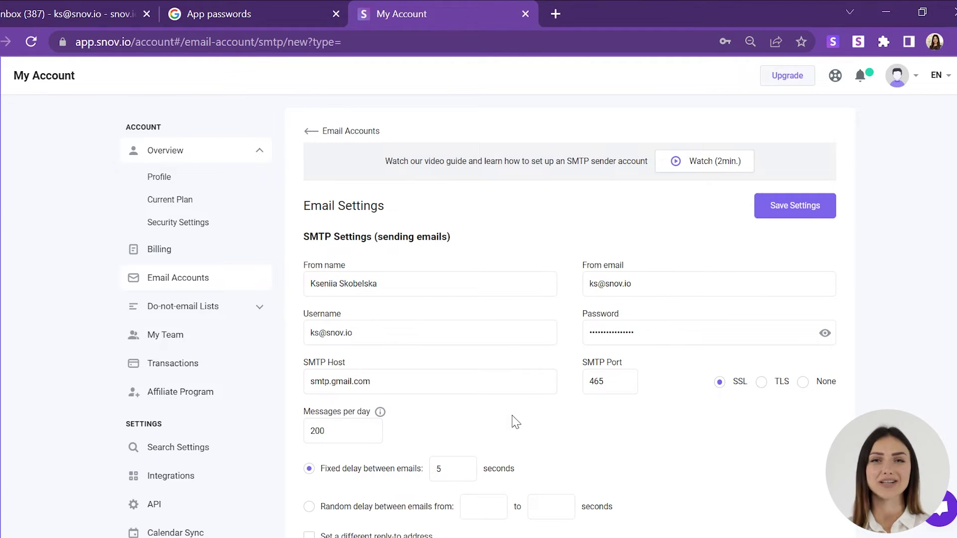
Lower the daily sending limit from 200 to 100 emails
scroll(515, 422, down, 5)
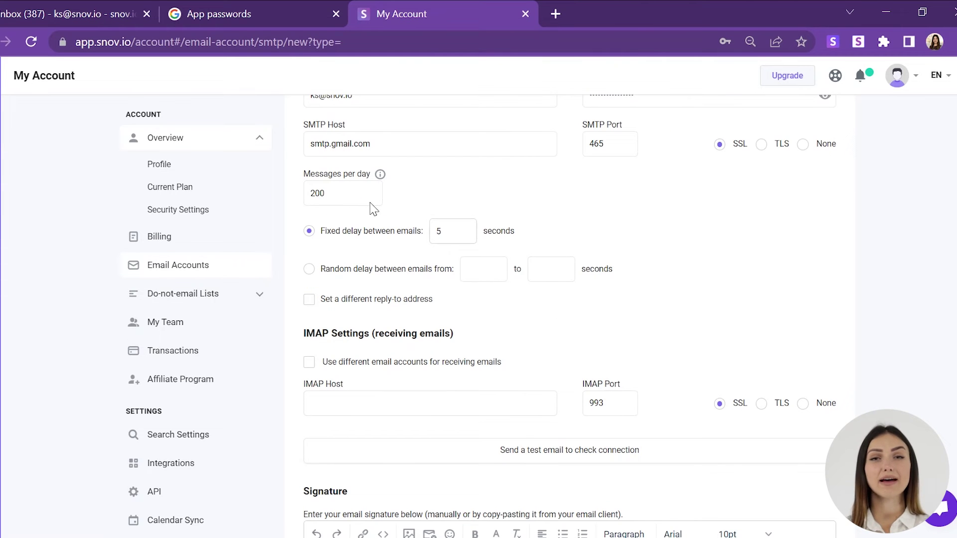
click(335, 193)
key(BackSpace)
key(BackSpace)
key(BackSpace)
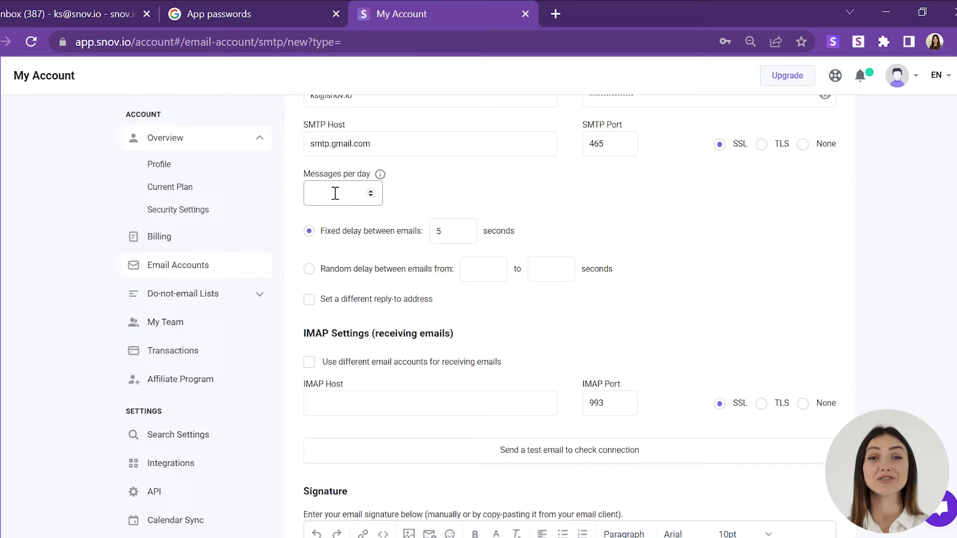
text(100)
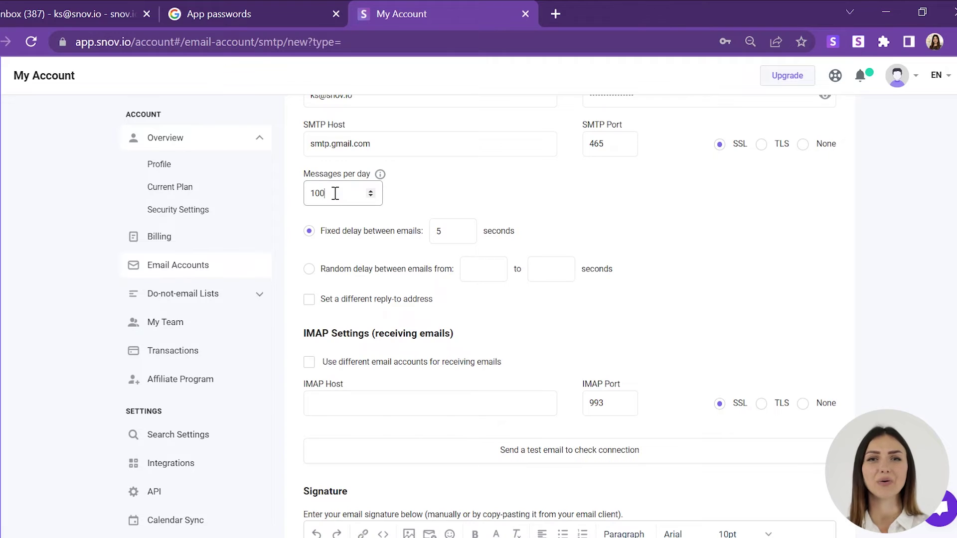
Select random delay between emails and set the range to 60–360 seconds
click(342, 269)
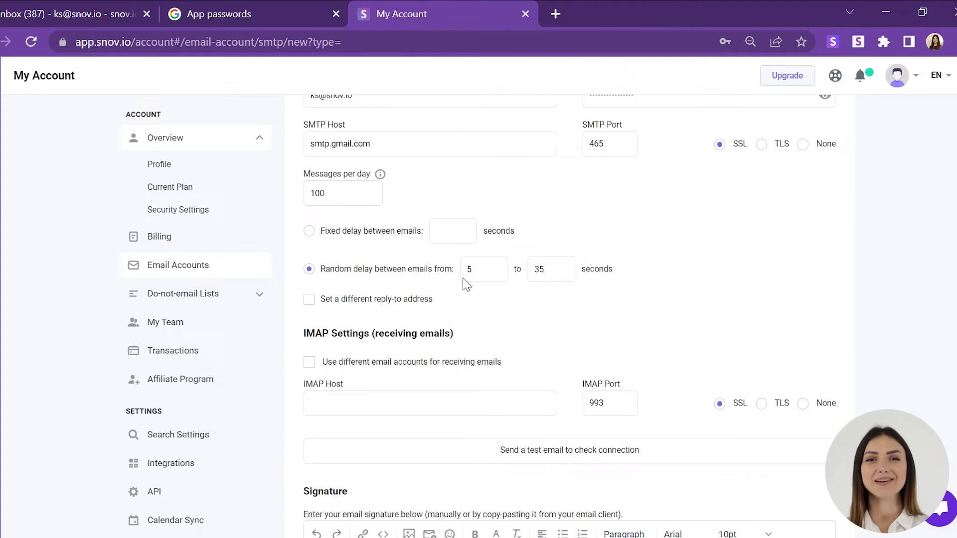
key(BackSpace)
text(60)
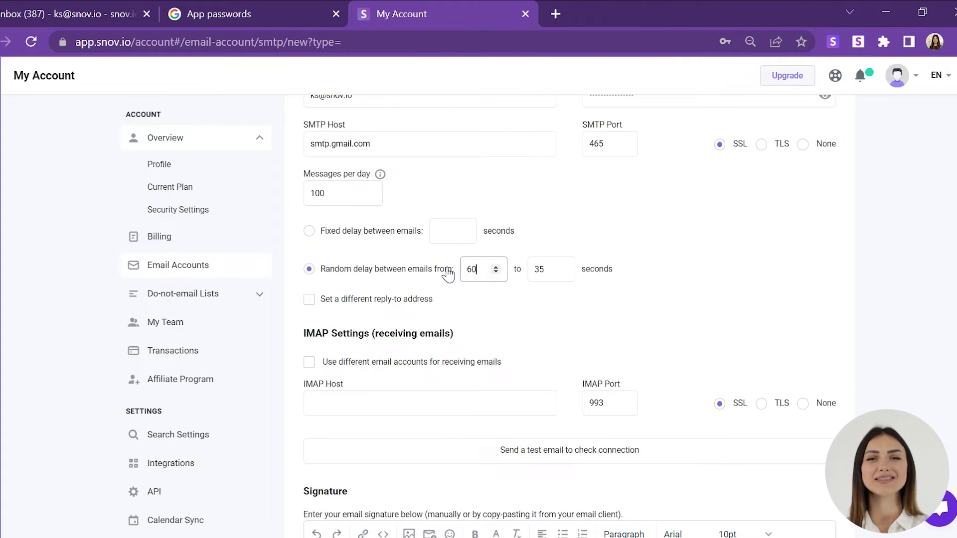
click(538, 269)
key(BackSpace)
text(60)
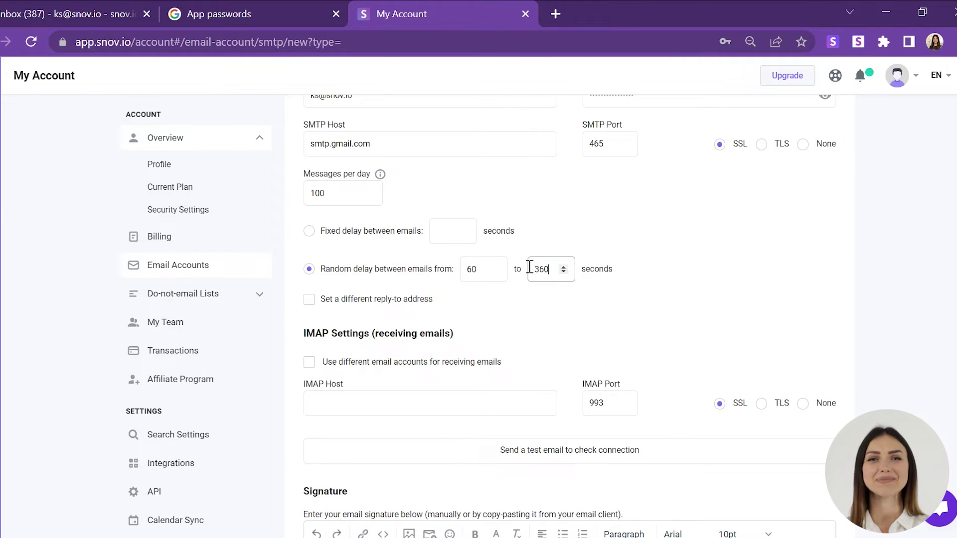
click(509, 304)
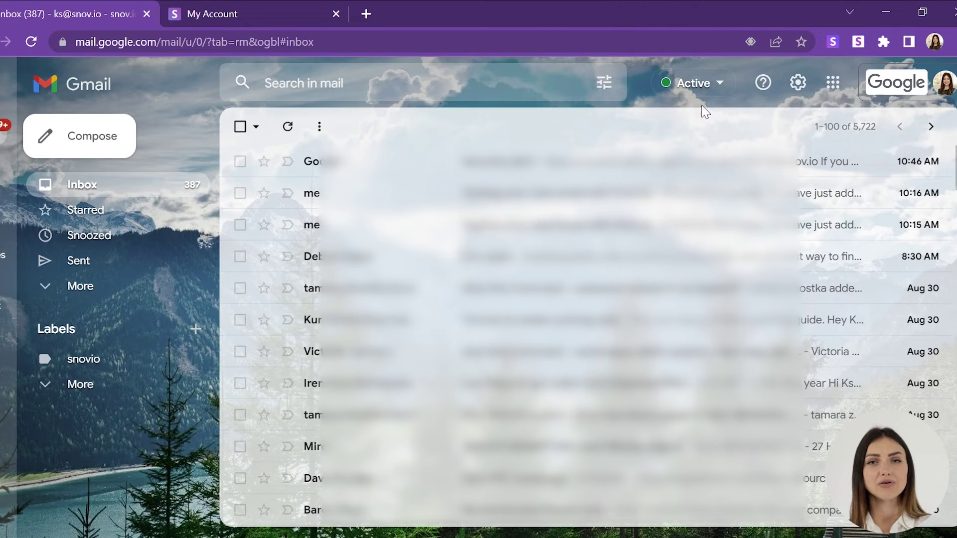
Open Gmail's full settings and confirm IMAP access is enabled under Forwarding and POP/IMAP
click(798, 85)
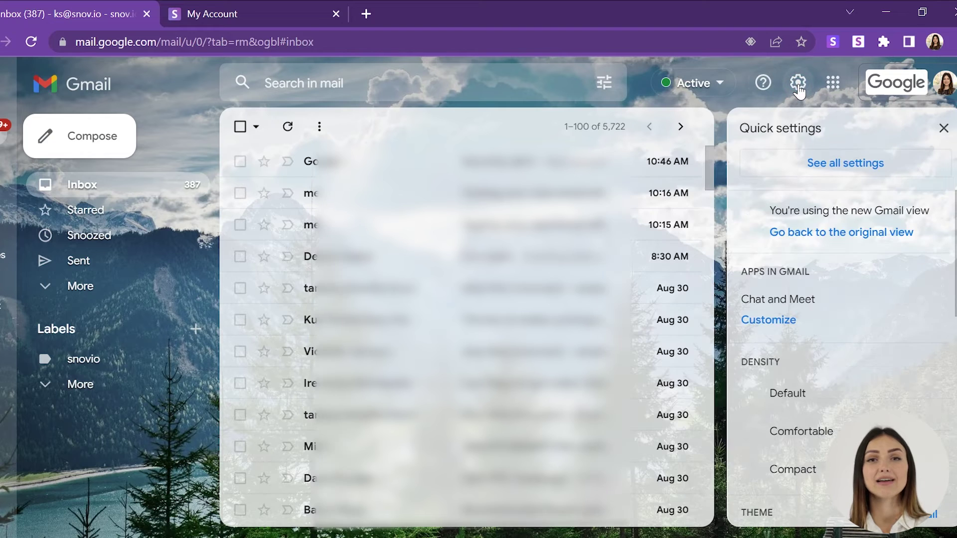
click(793, 170)
scroll(498, 299, down, 5)
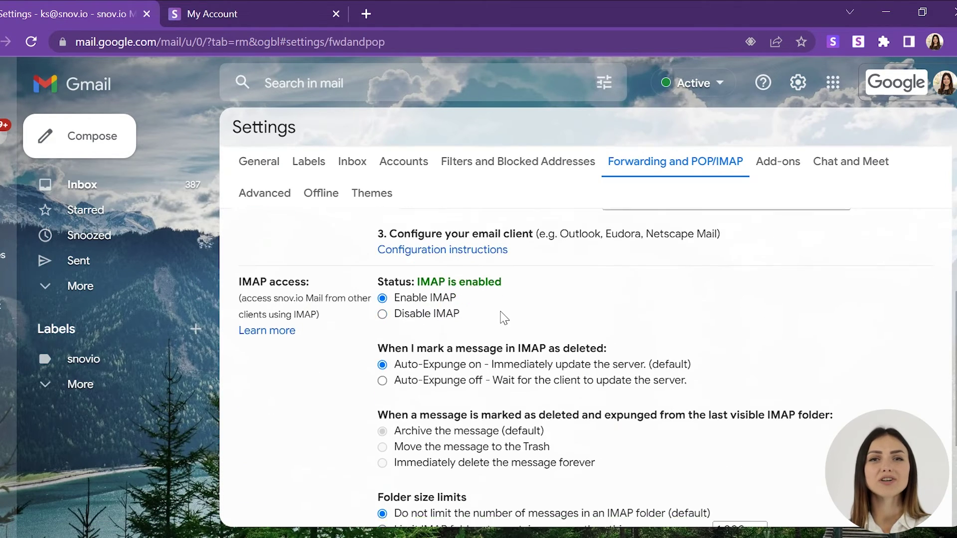
scroll(503, 318, down, 2)
scroll(503, 317, up, 2)
scroll(503, 317, down, 2)
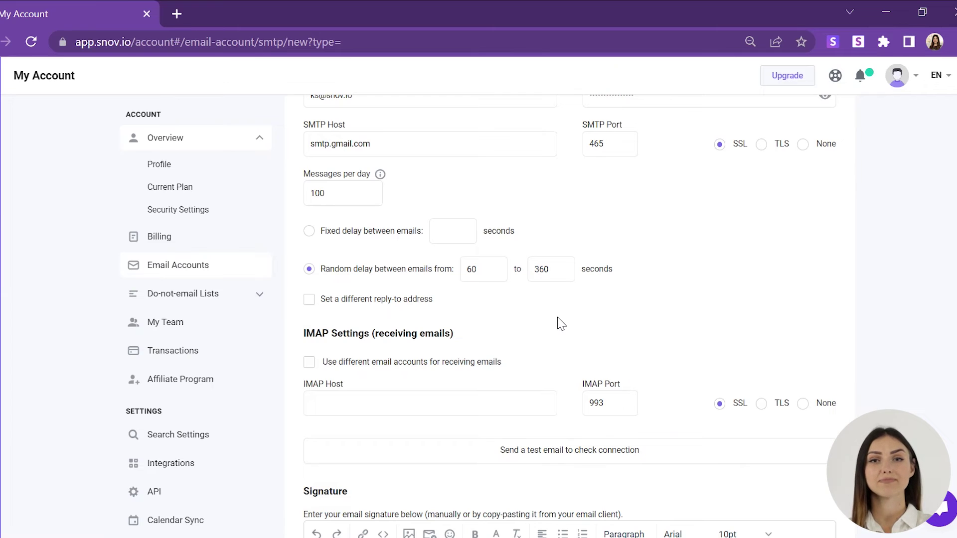
Enable a different reply-to address and enter the reply-to email
click(309, 299)
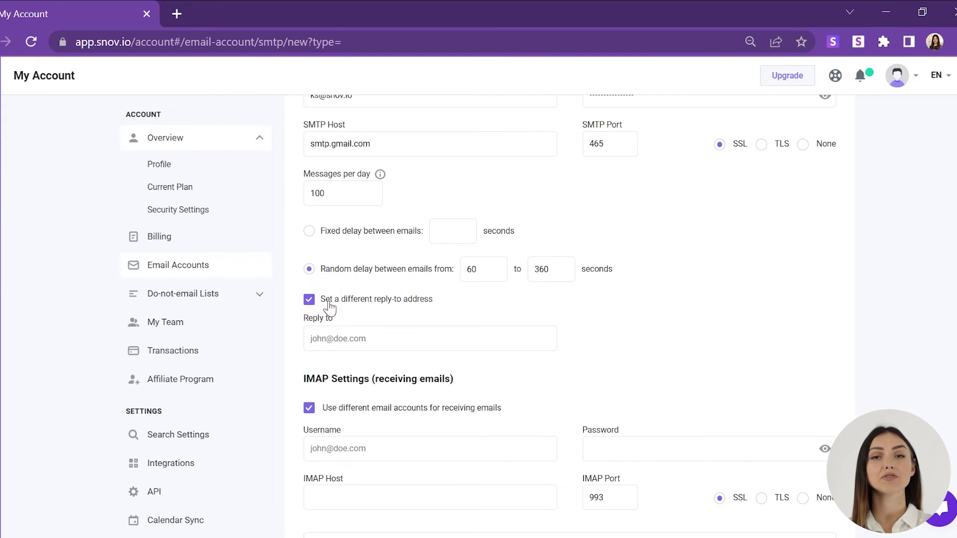
click(357, 335)
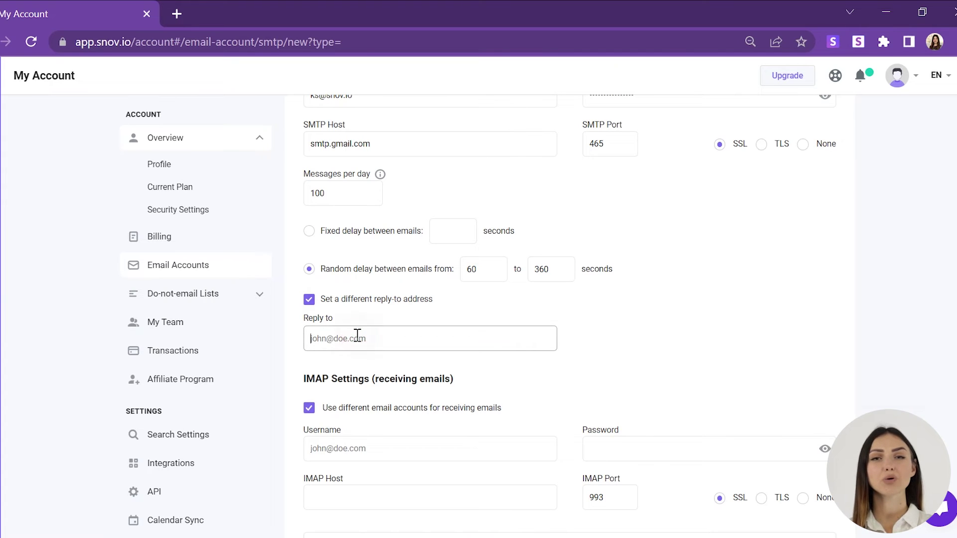
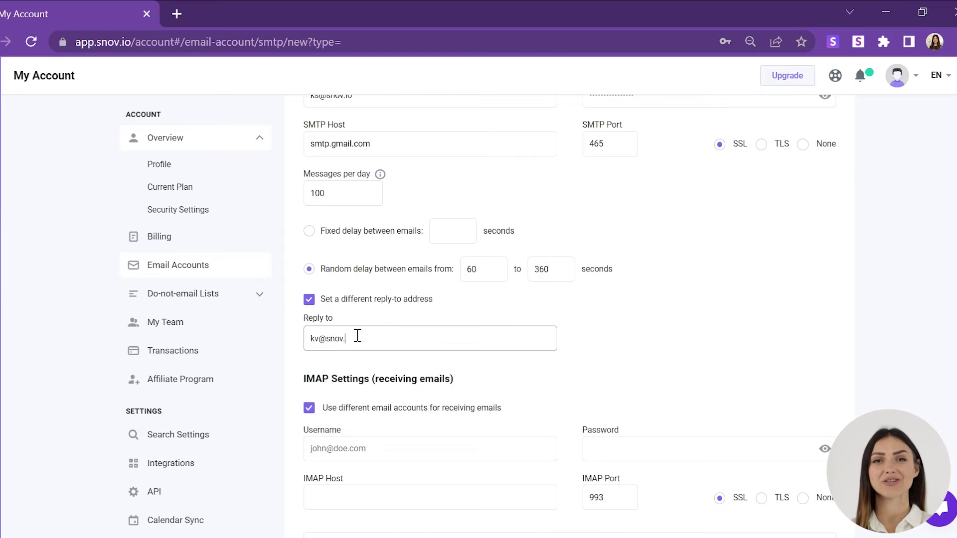
scroll(715, 238, down, 3)
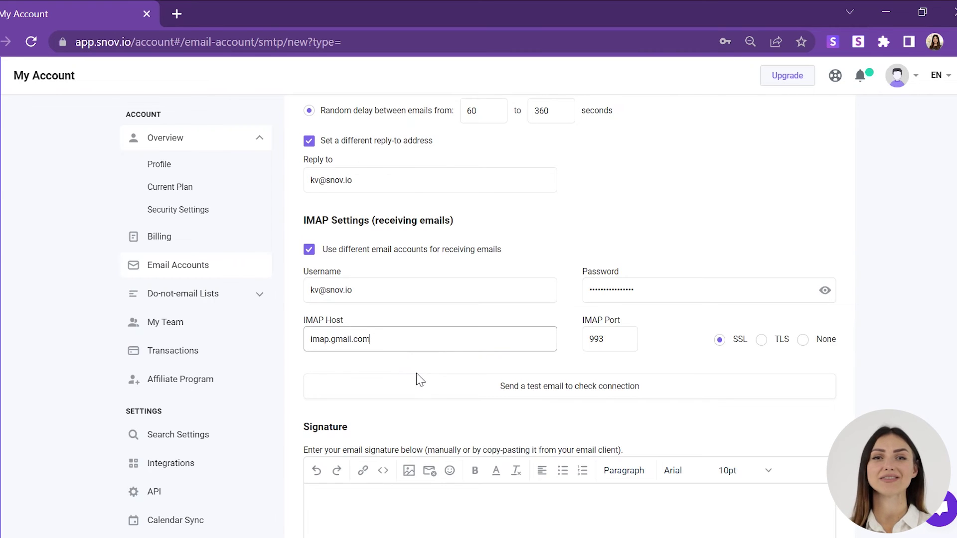
scroll(448, 426, down, 5)
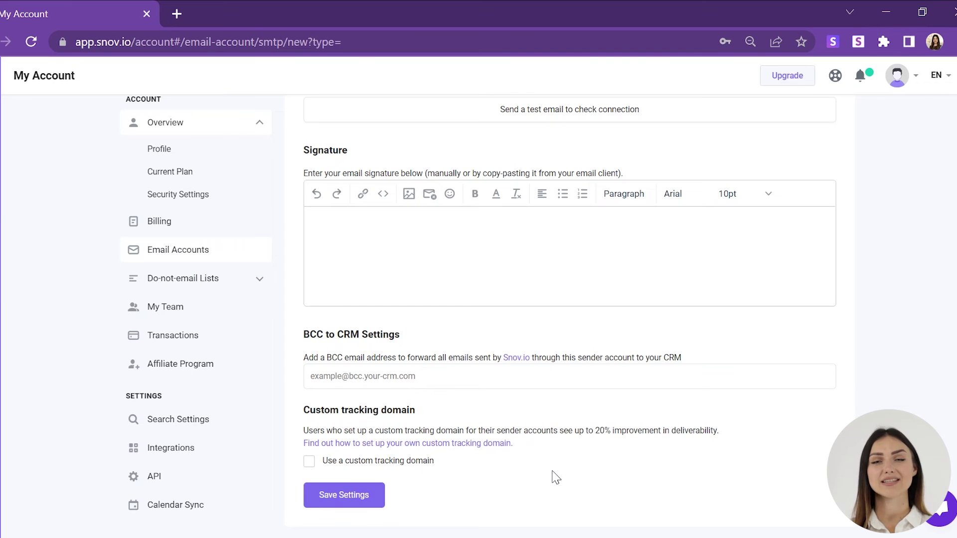
scroll(556, 478, up, 6)
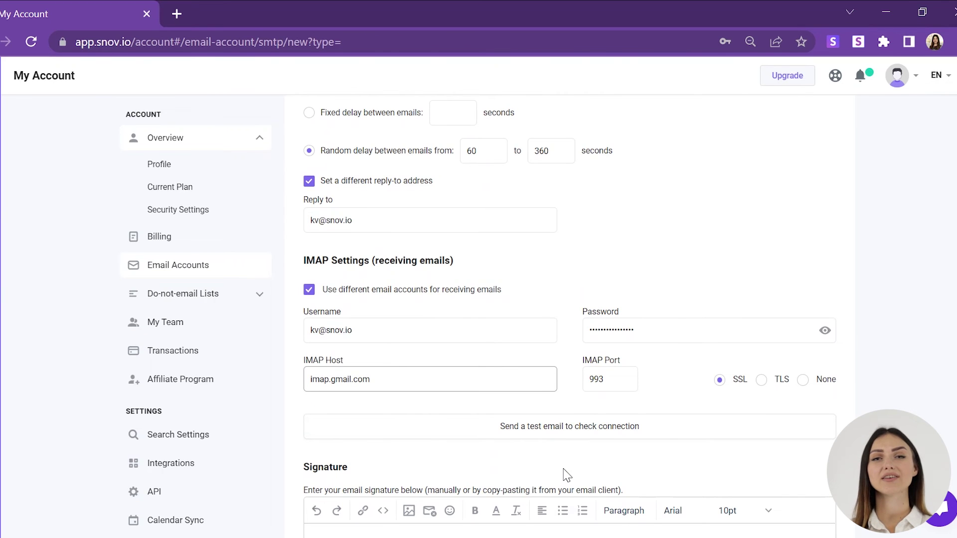
Send a test email and confirm both SMTP and IMAP sections report Success
click(573, 440)
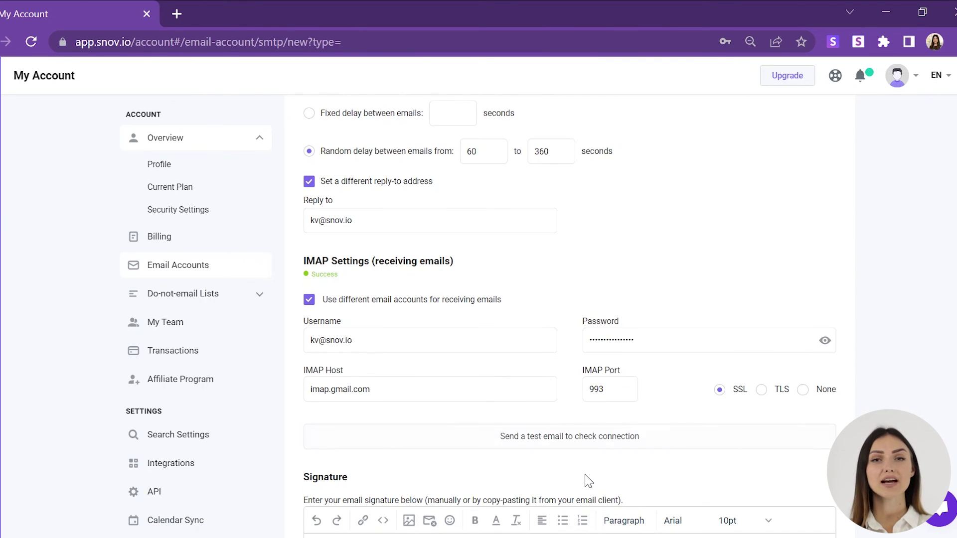
scroll(594, 475, up, 6)
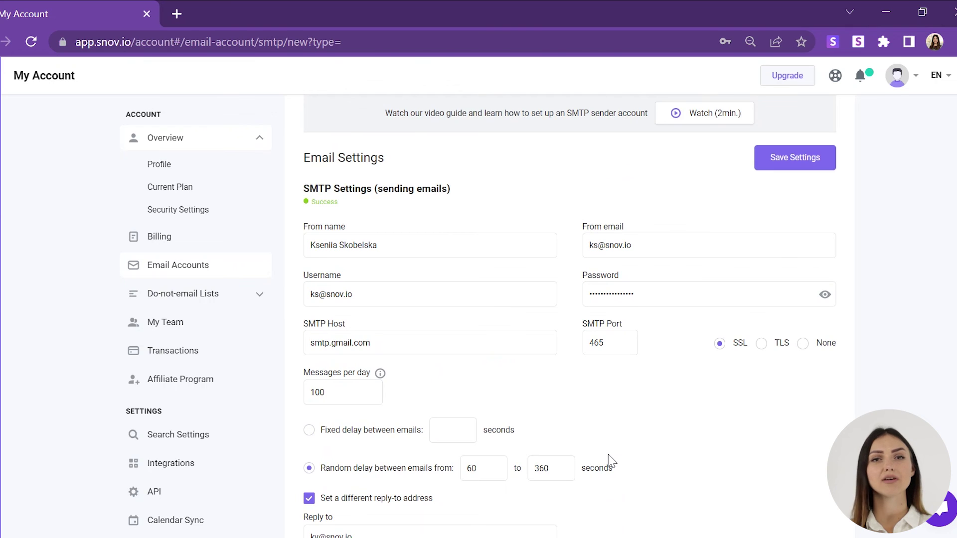
scroll(612, 461, down, 1)
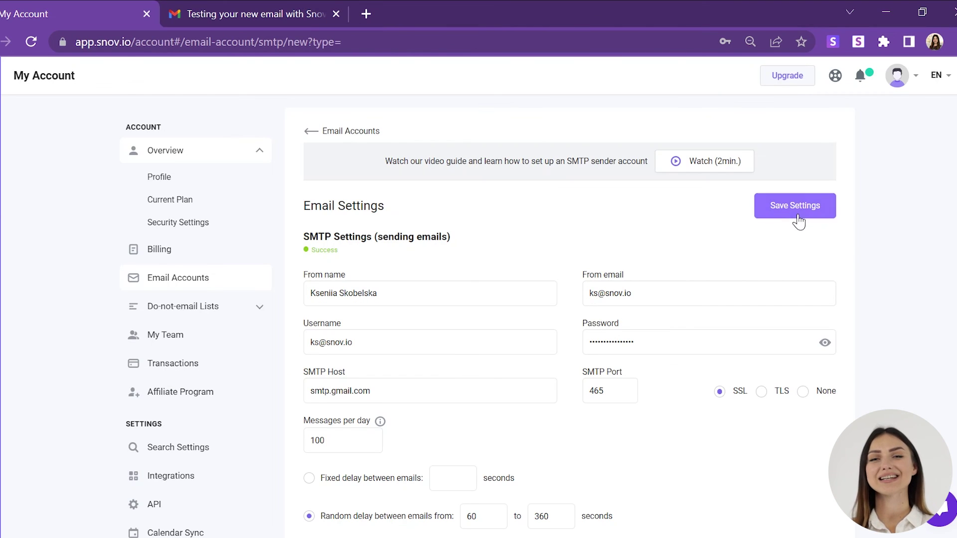
Save the sender settings and return to the Email Accounts list
click(799, 211)
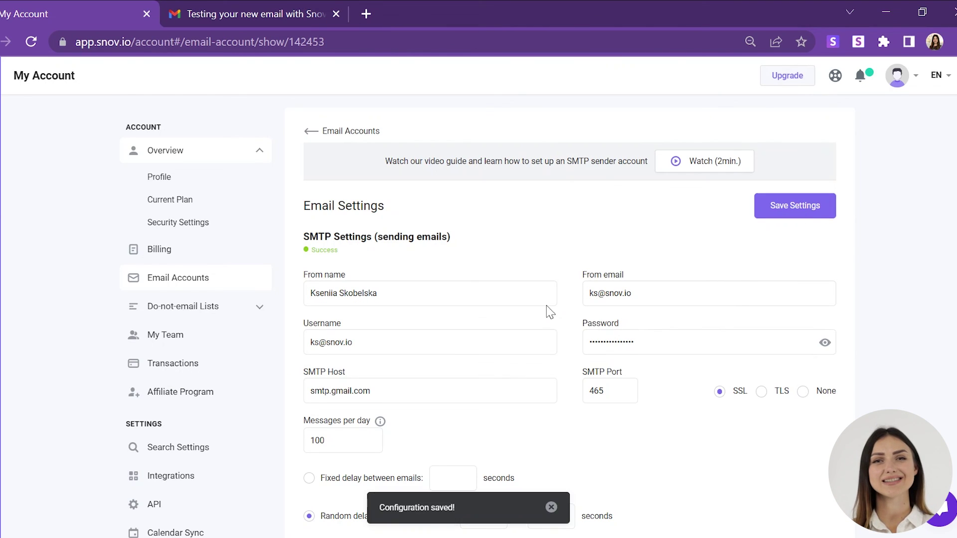
click(310, 131)
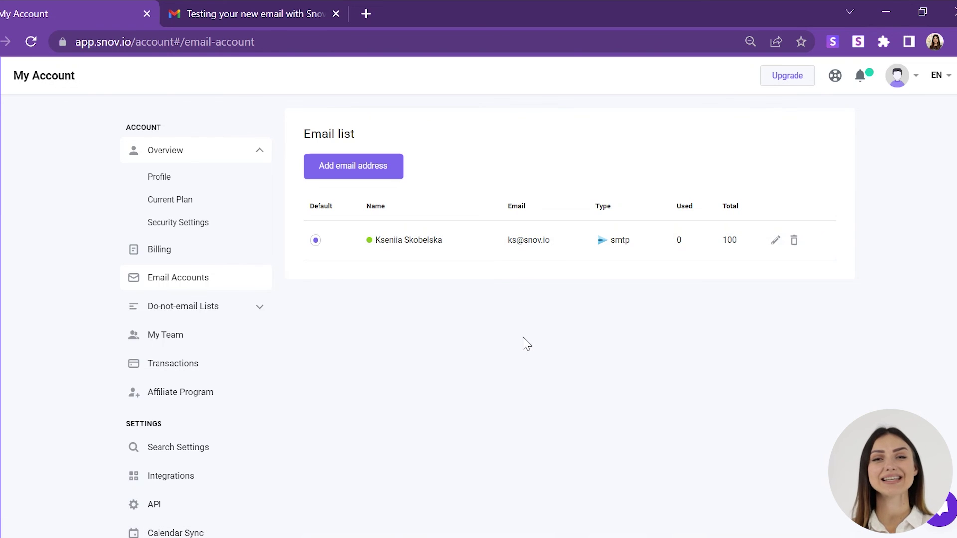